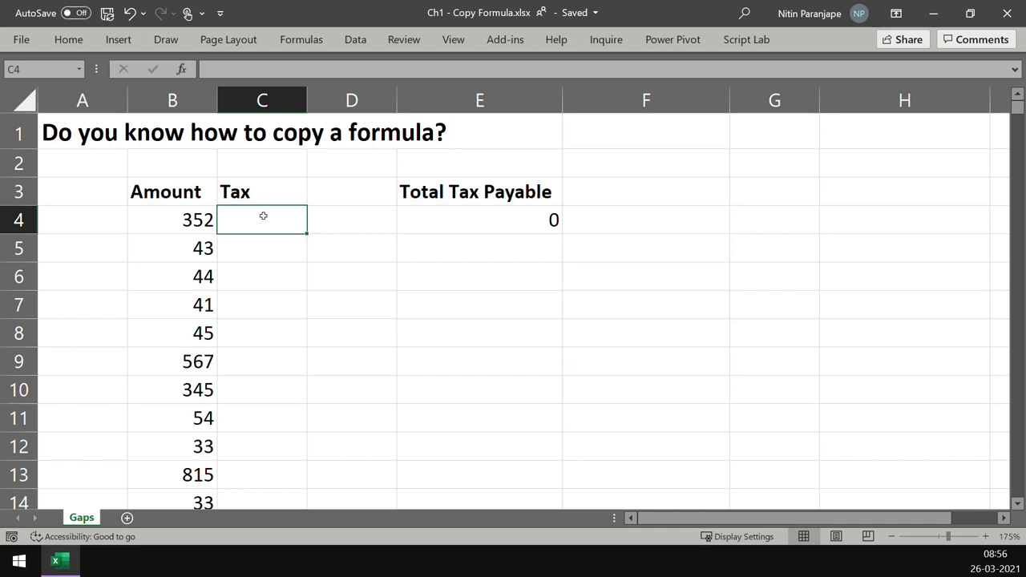
text(=)
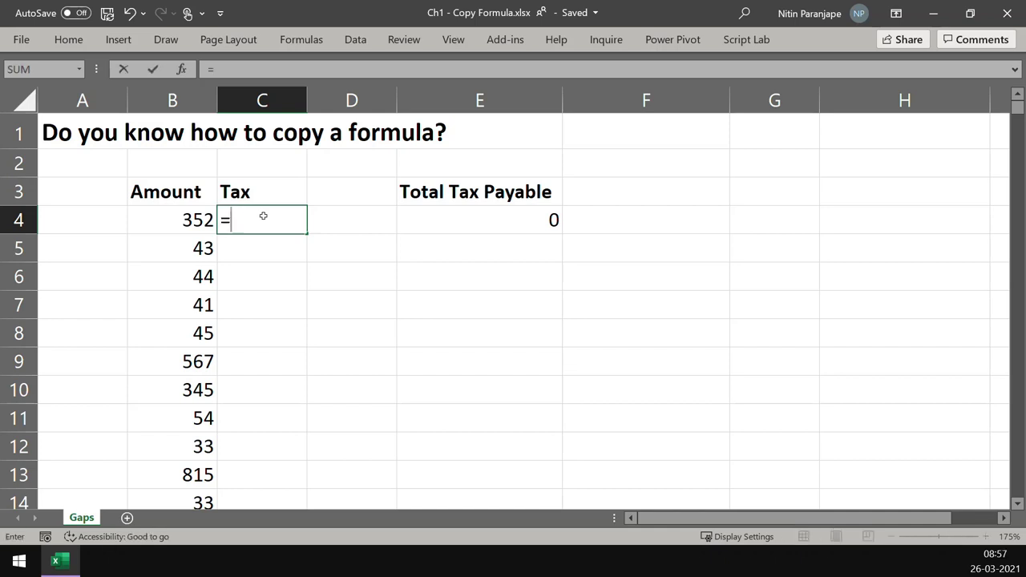
Enter the formula =B4*5% in C4 so the tax shows 17.6
key(Left)
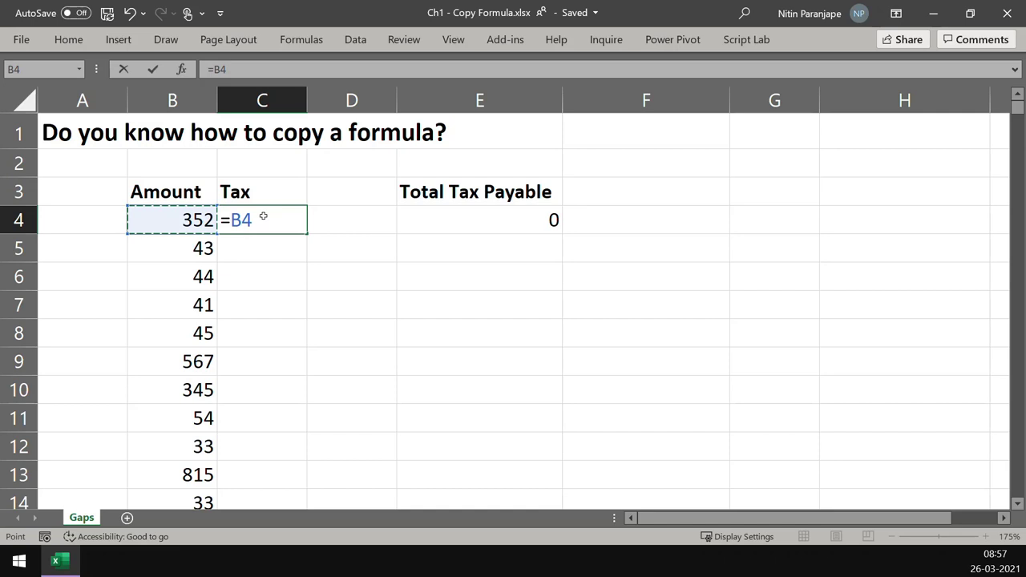
text(*5%)
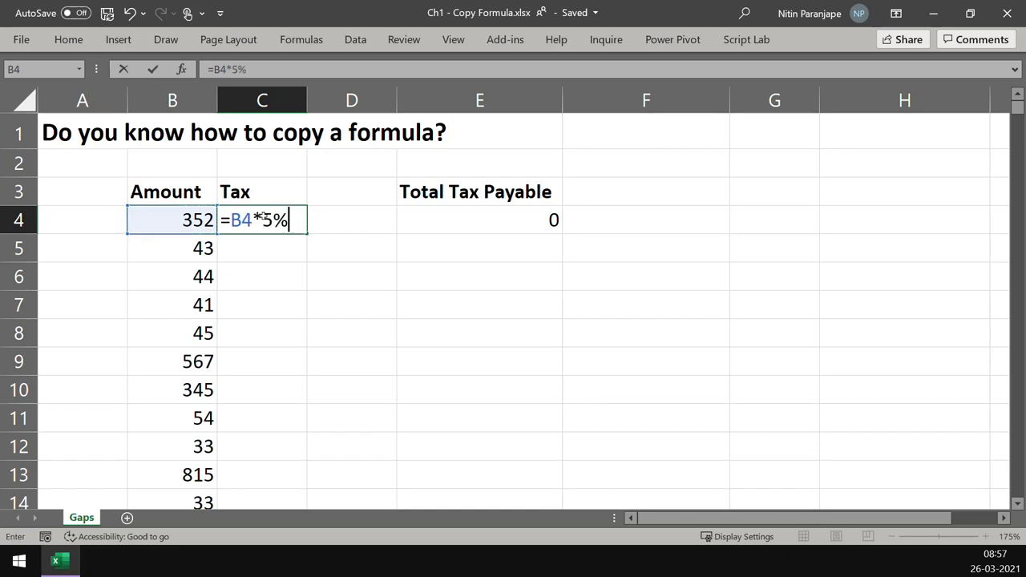
key(Return)
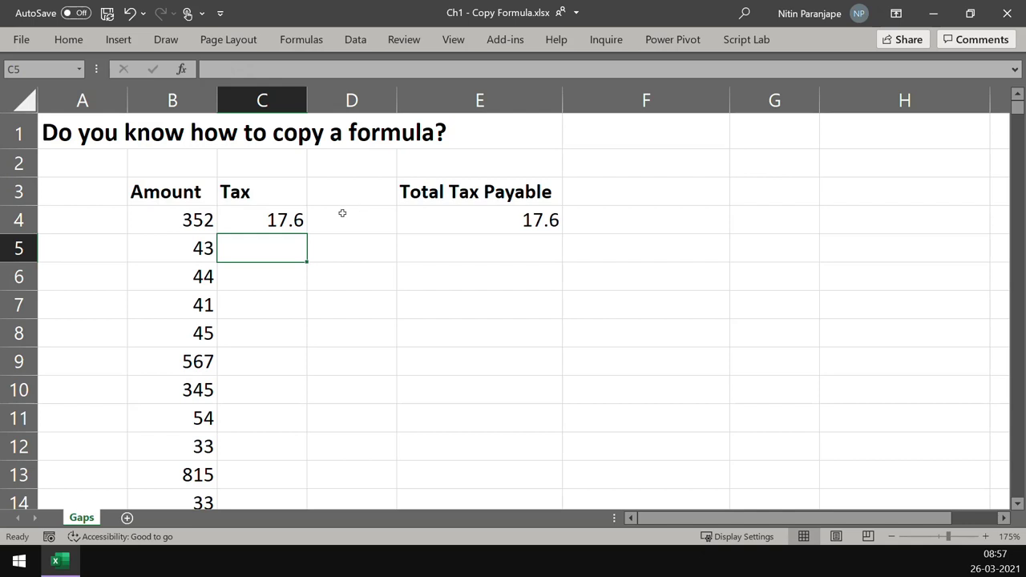
click(296, 227)
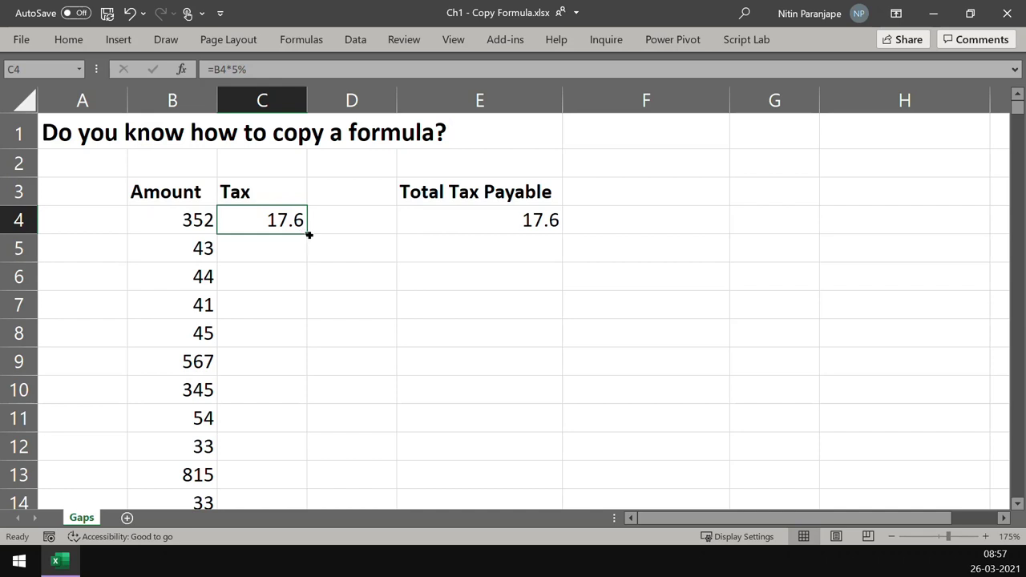
mouse_move(308, 235)
mouse_down()
mouse_move(300, 505)
mouse_move(265, 357)
mouse_up()
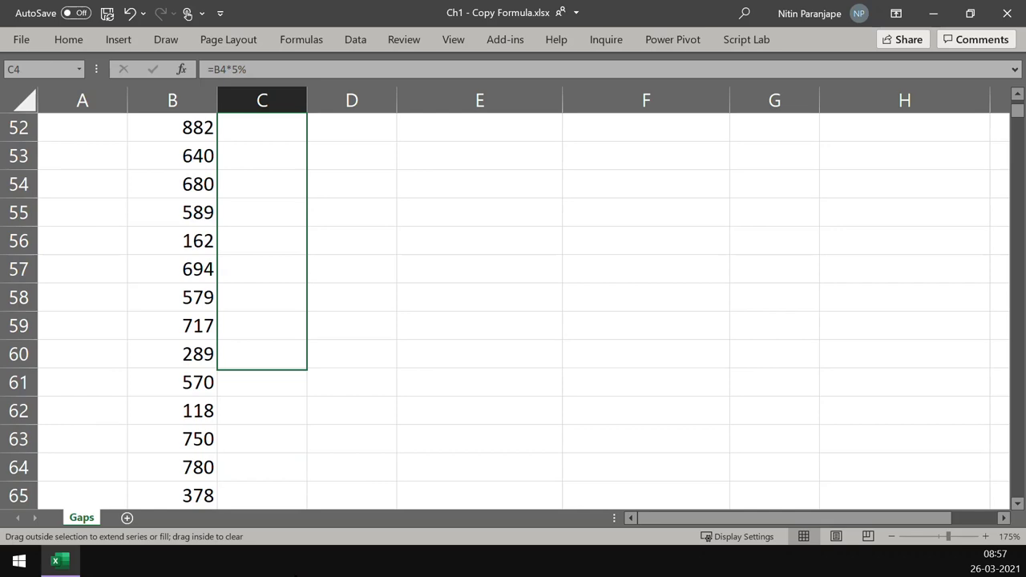
drag(299, 574, 299, 572)
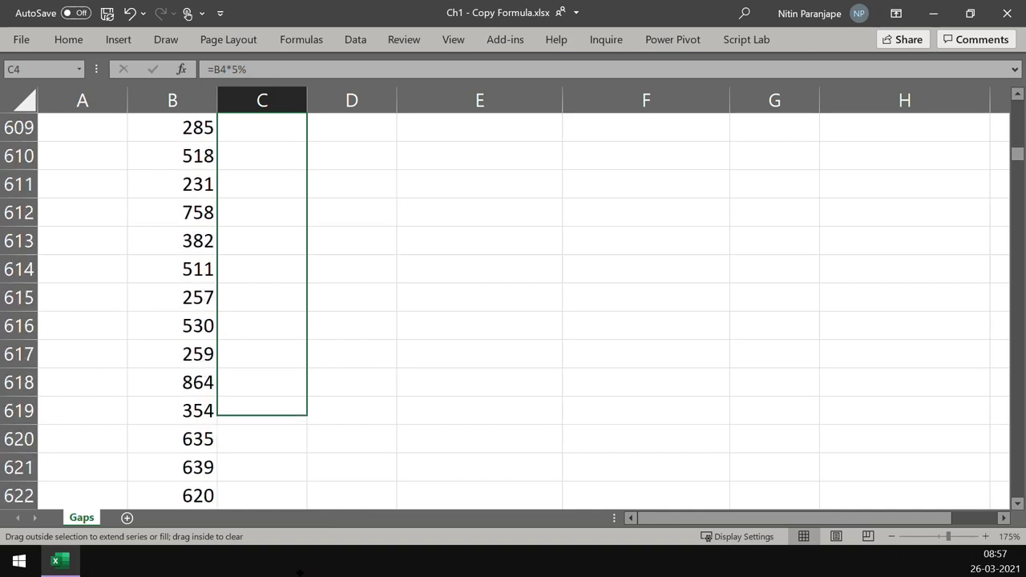
drag(299, 572, 305, 498)
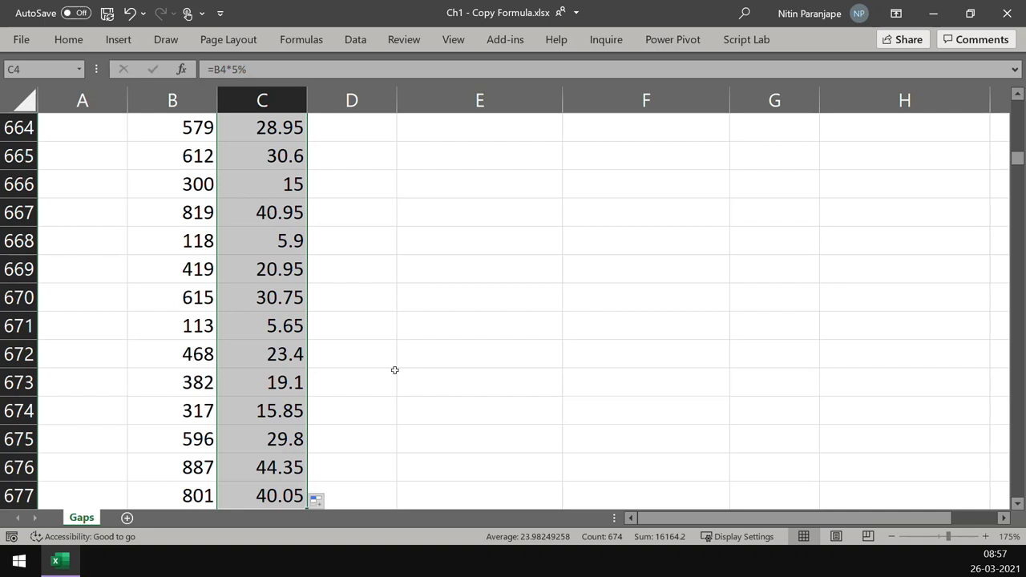
key(shift+BackSpace)
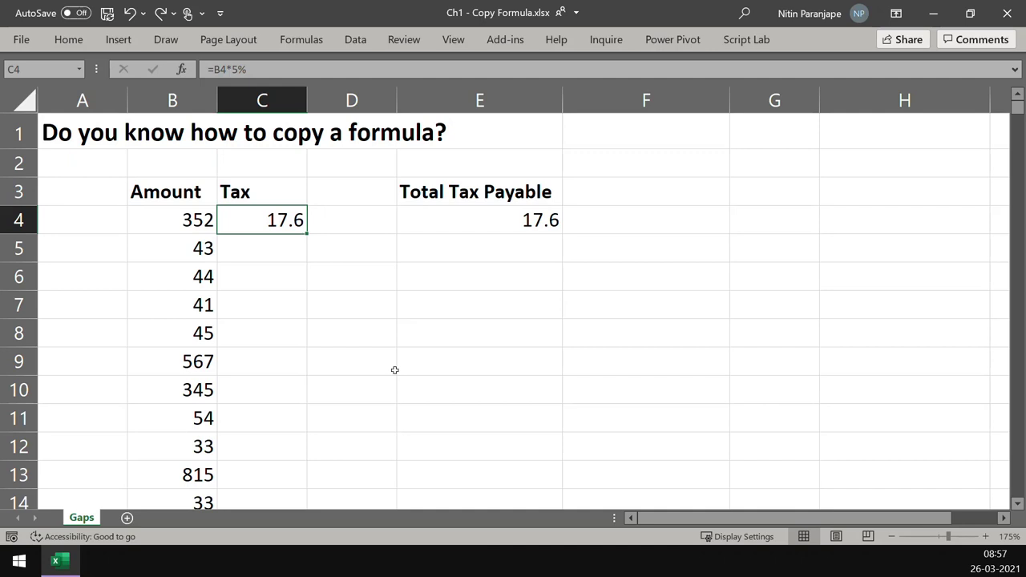
Fill the 5% tax formula down column C to row 44, then check C9 and where it stops
double_click(307, 232)
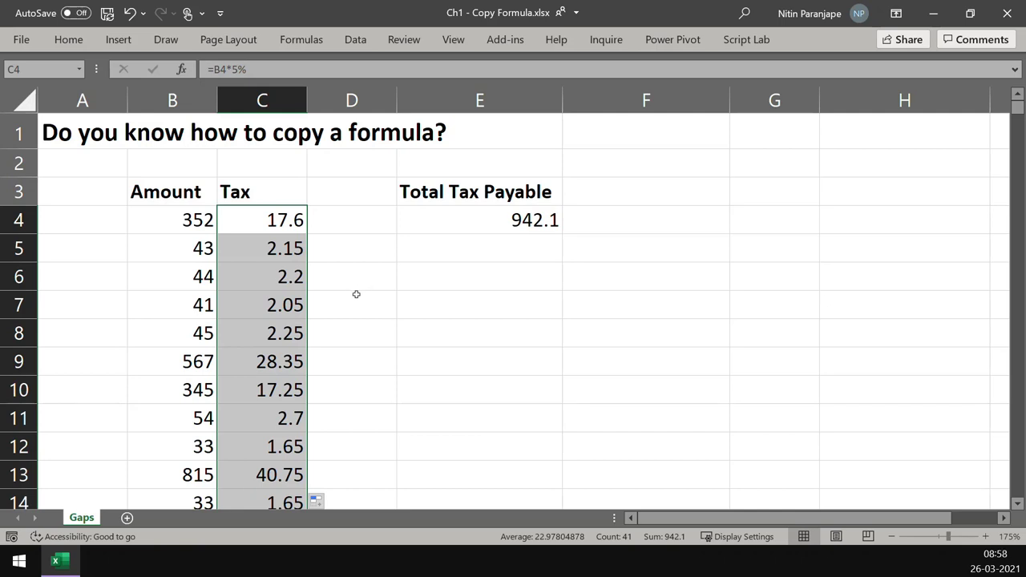
click(279, 365)
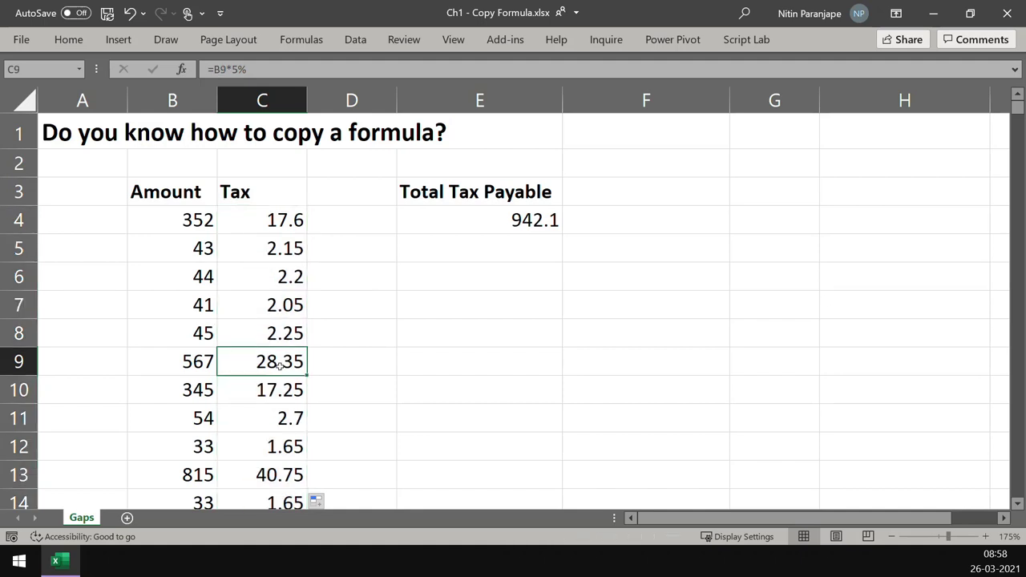
key(ctrl+Down)
key(Down)
key(Down)
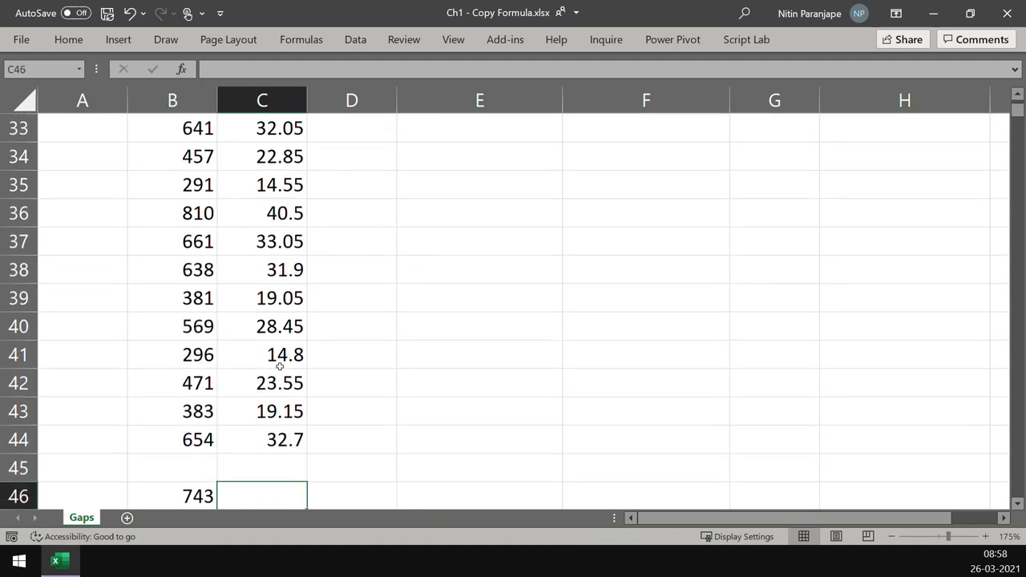
key(ctrl+v)
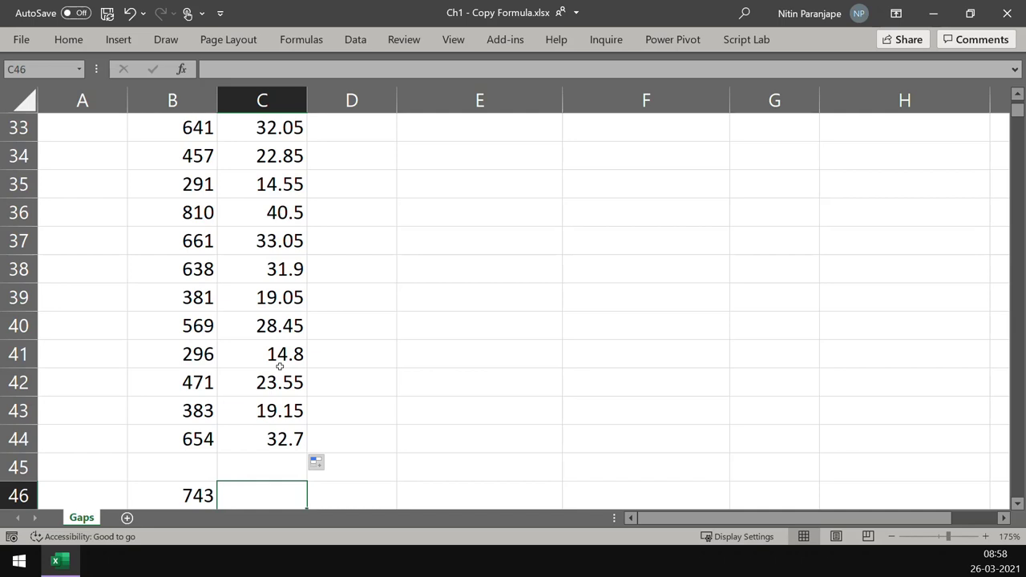
Clear all of column C including its Tax header, then jump to the last used cell
key(ctrl+Home)
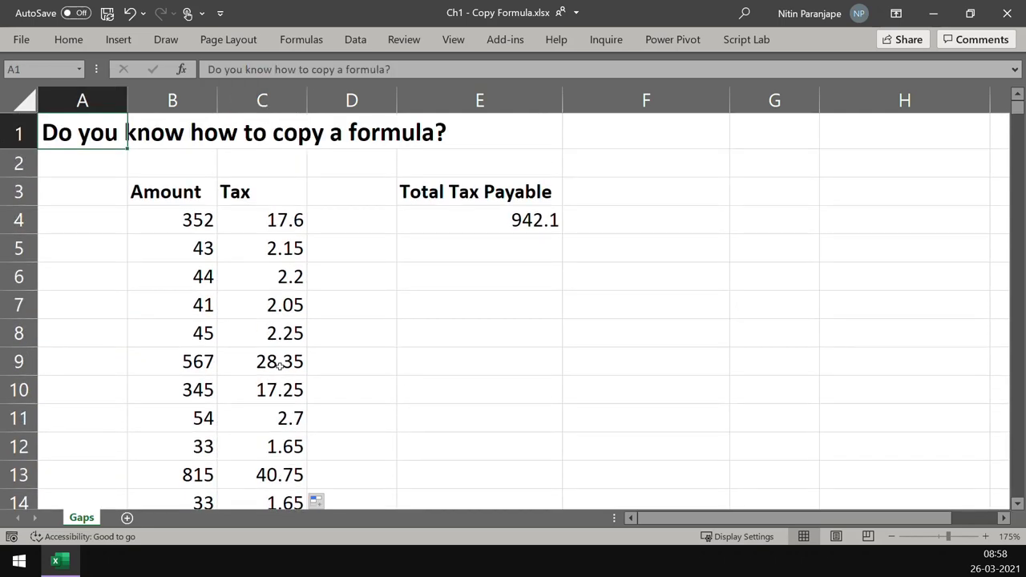
key(Right)
key(Right)
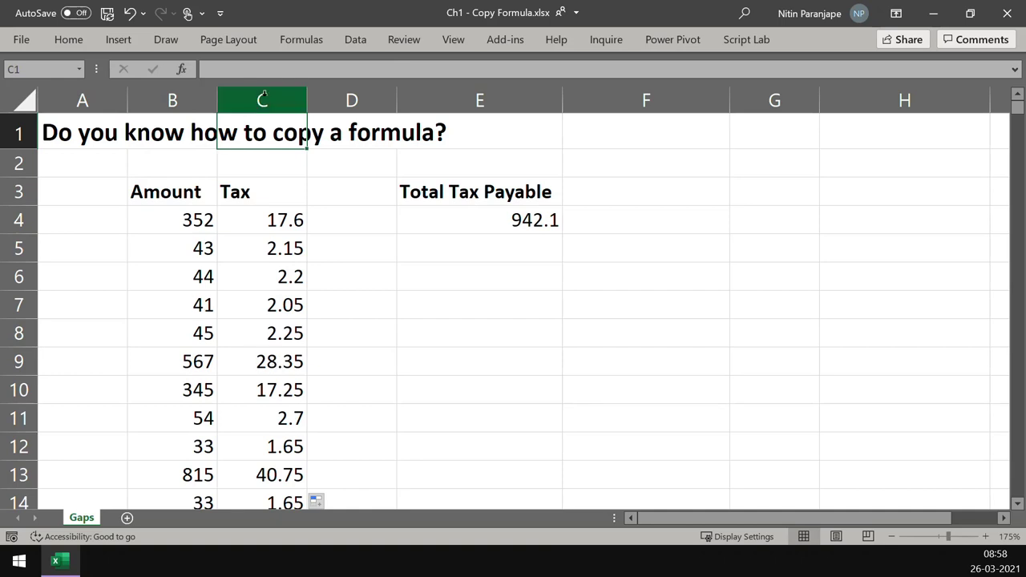
click(262, 104)
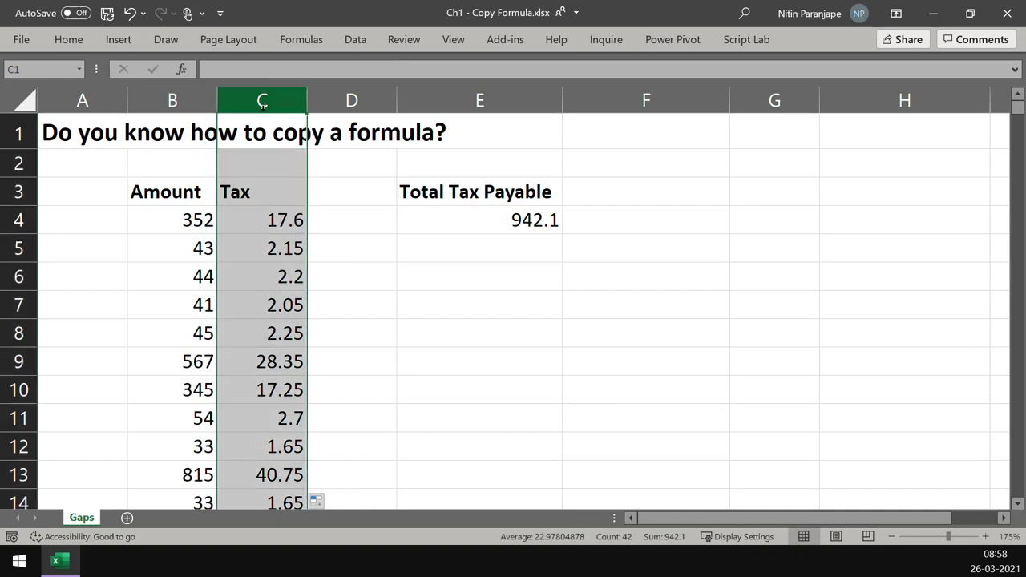
key(Delete)
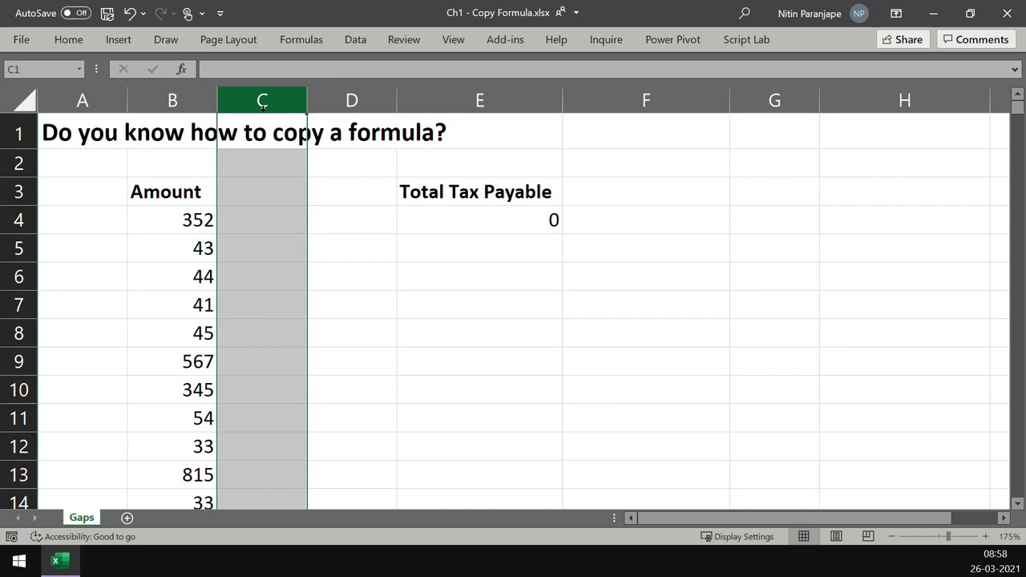
key(ctrl+End)
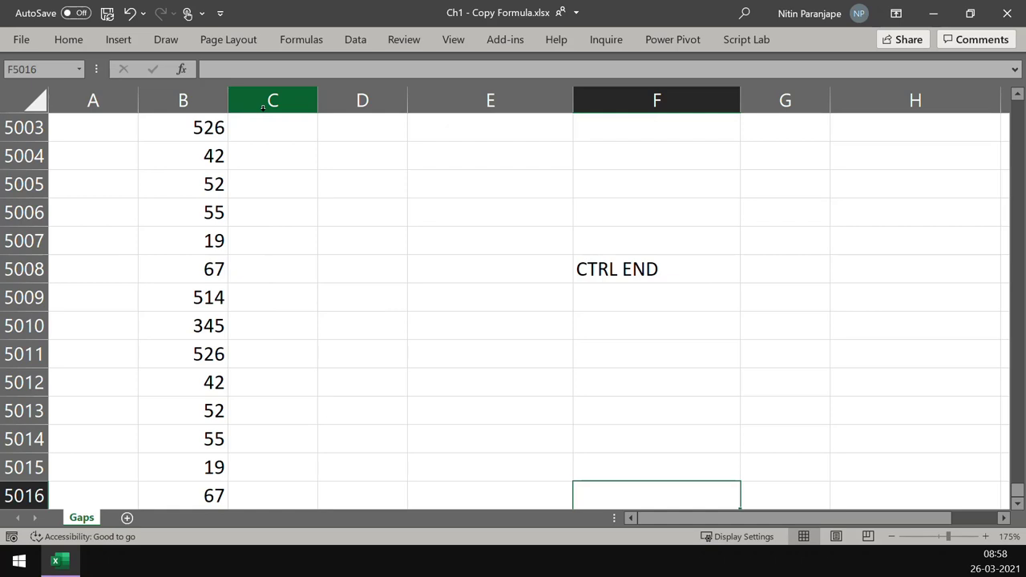
Select column B from the last amount in row 5016 up through the Amount header
key(Down)
key(Down)
key(Left)
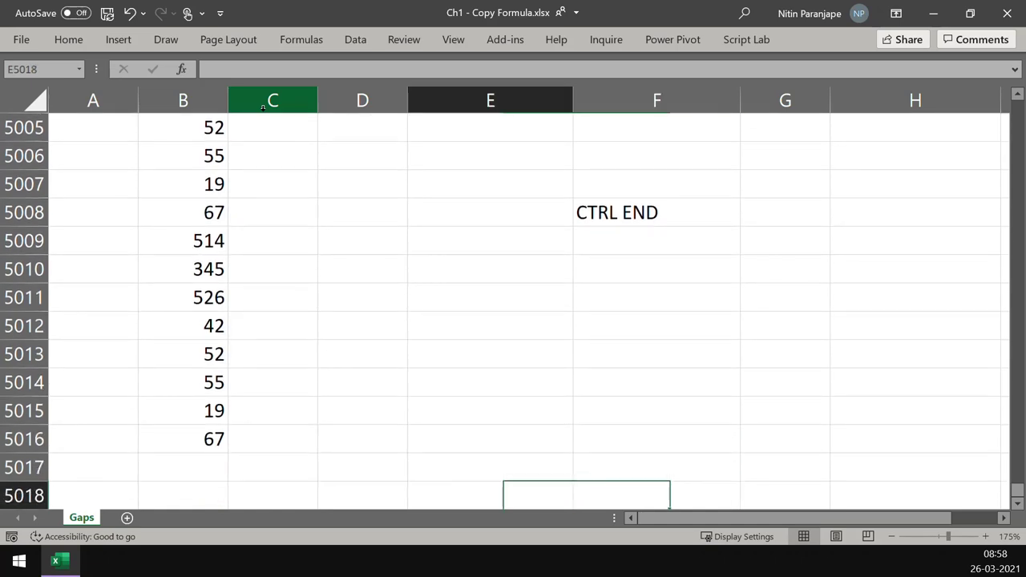
key(Left)
key(Left)
key(Left)
key(Up)
key(Up)
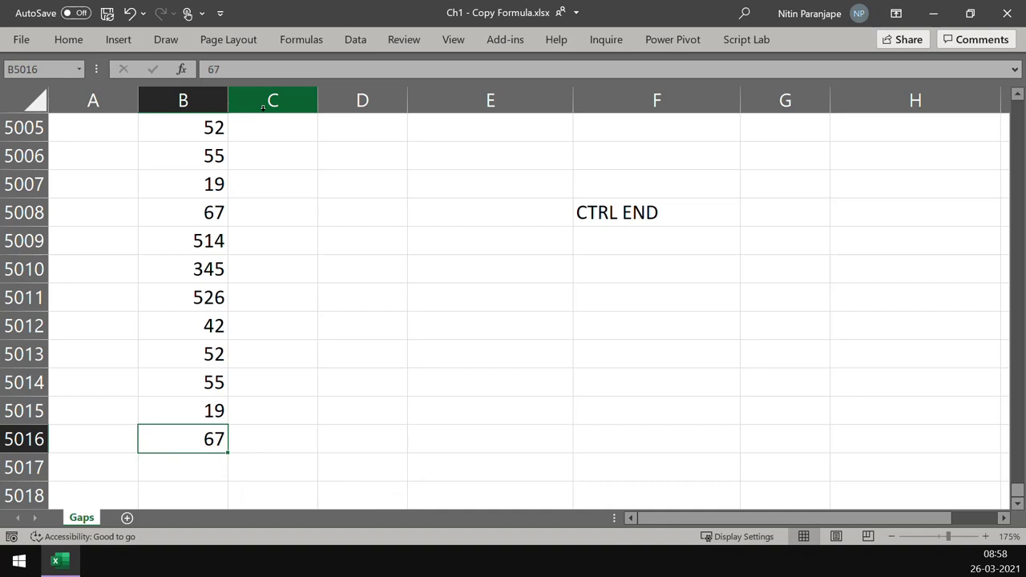
key(ctrl+shift+Up)
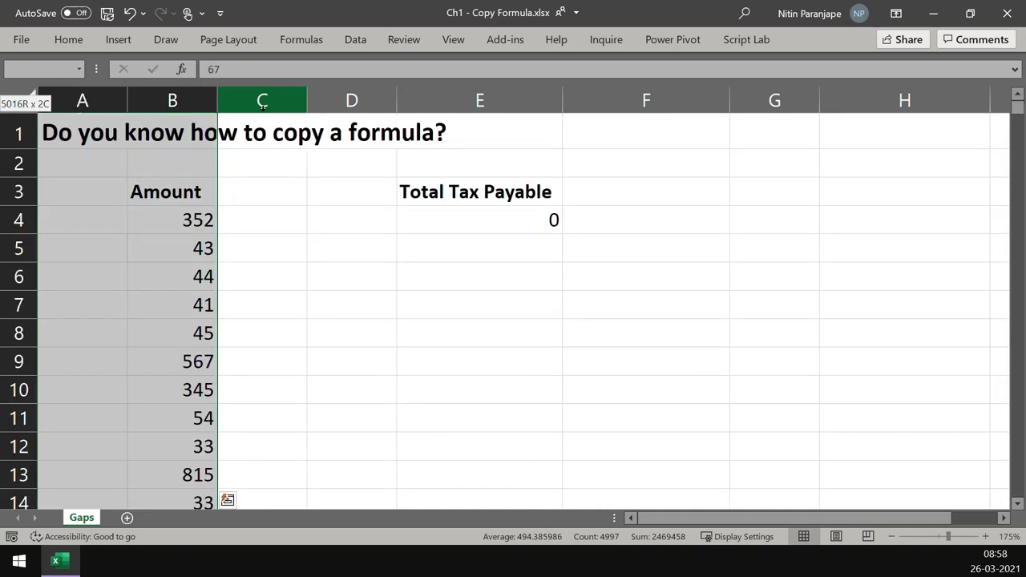
key(shift+Down)
key(shift+Down)
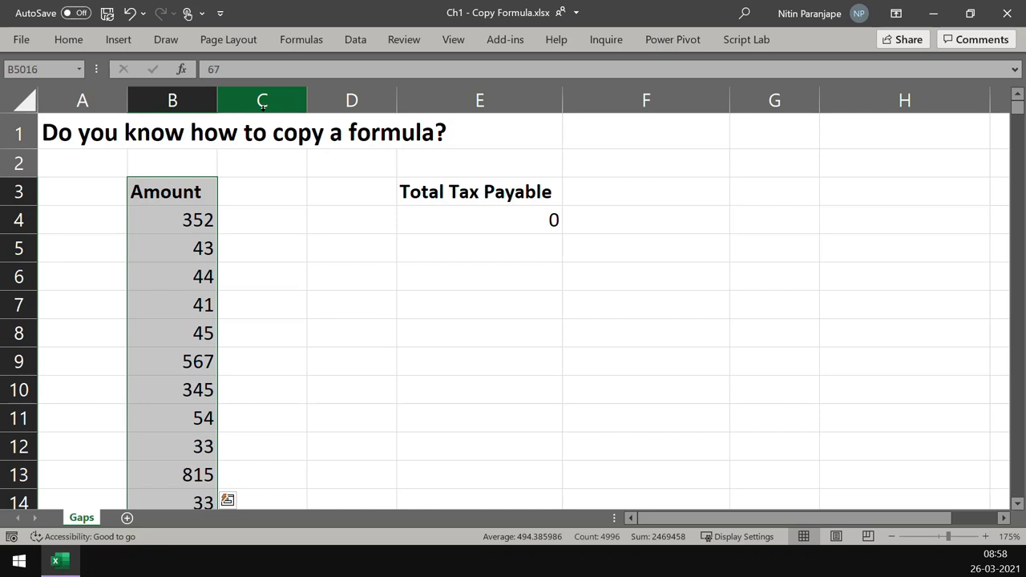
Insert a table from the selected Amount data, keeping 'My table has headers' checked
click(120, 41)
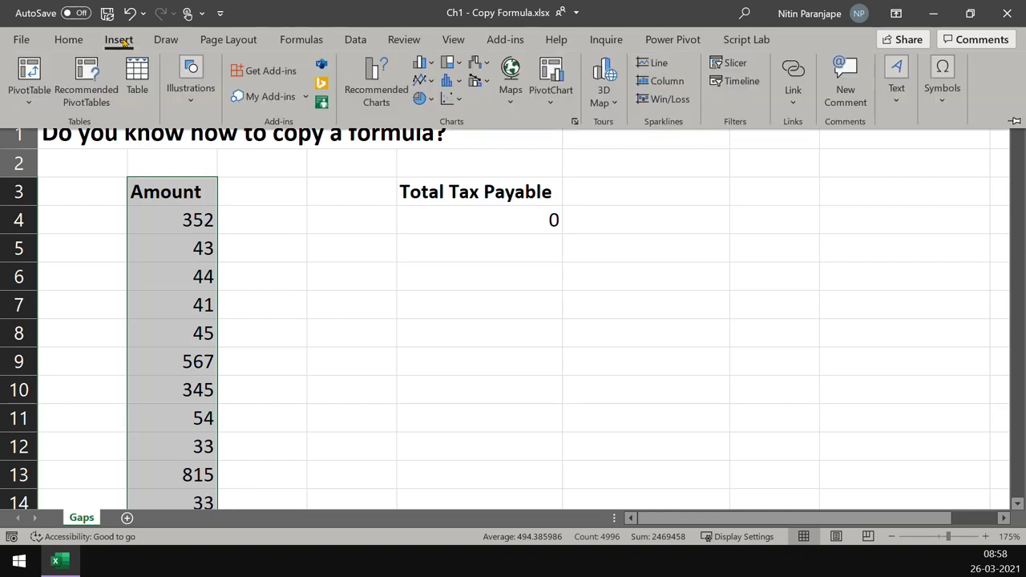
click(136, 80)
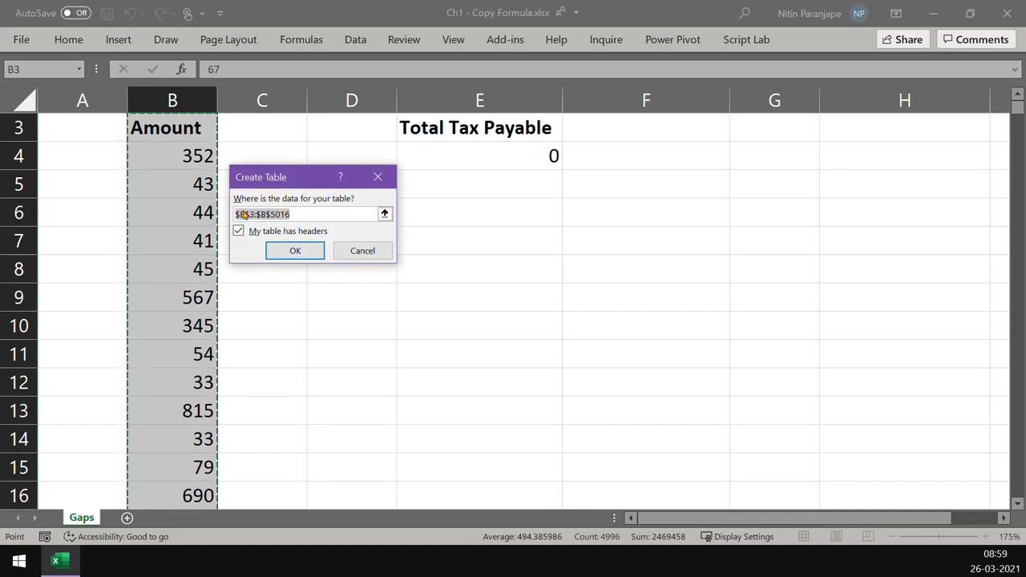
click(295, 251)
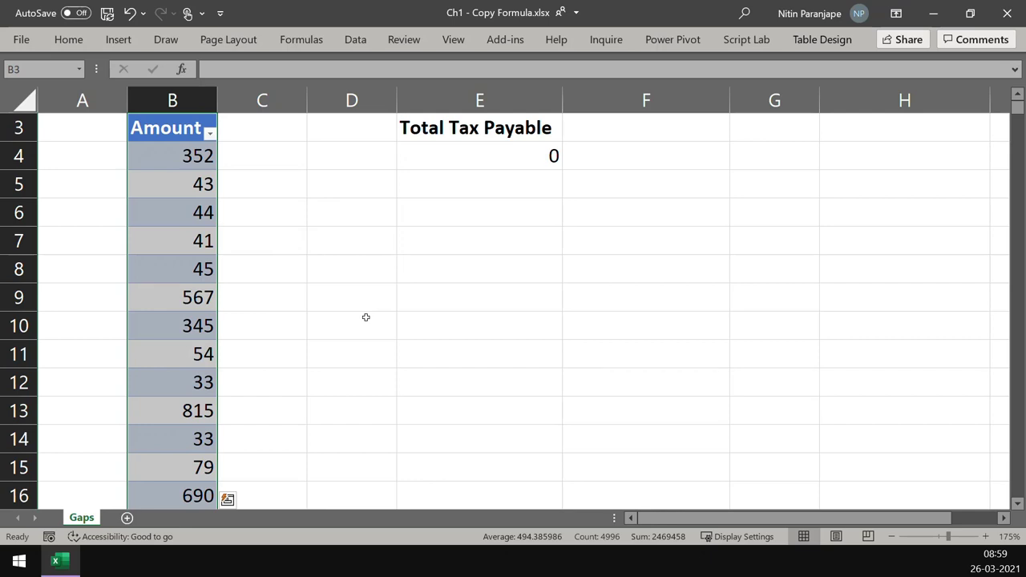
click(208, 298)
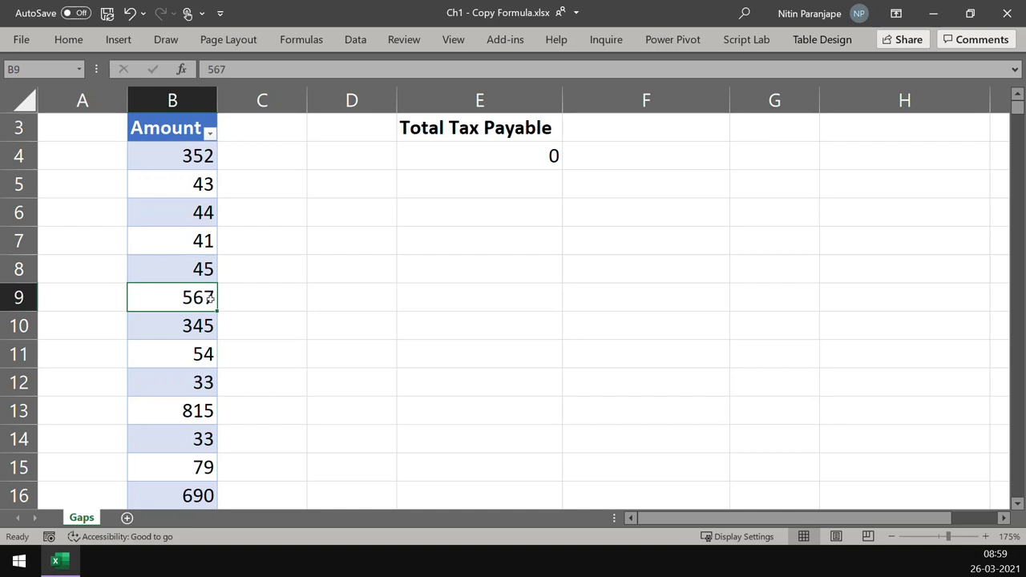
Delete the amounts 567, 33 and 815 from cells B9, B12 and B13
key(Delete)
click(202, 393)
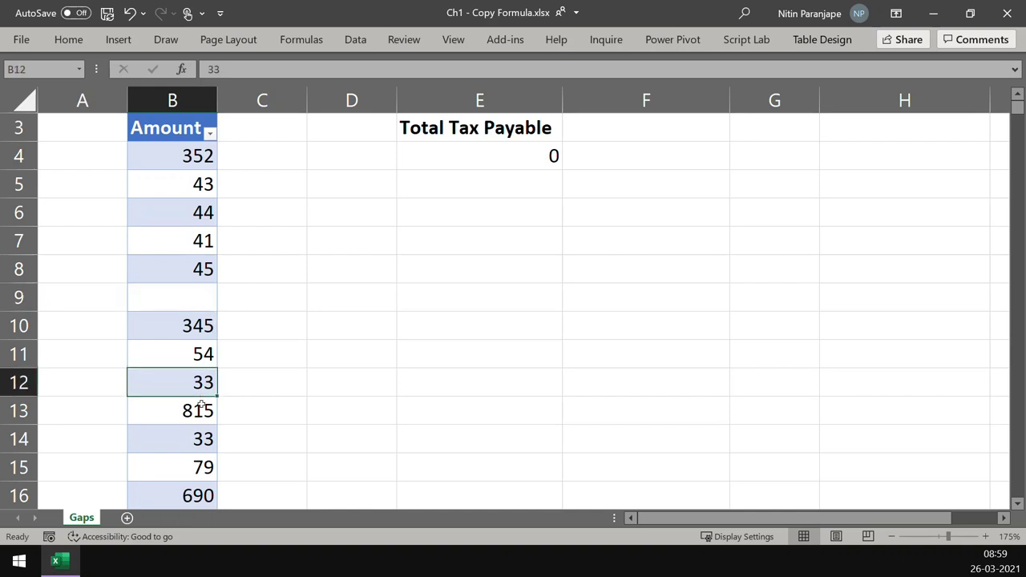
key(Delete)
click(201, 417)
key(Delete)
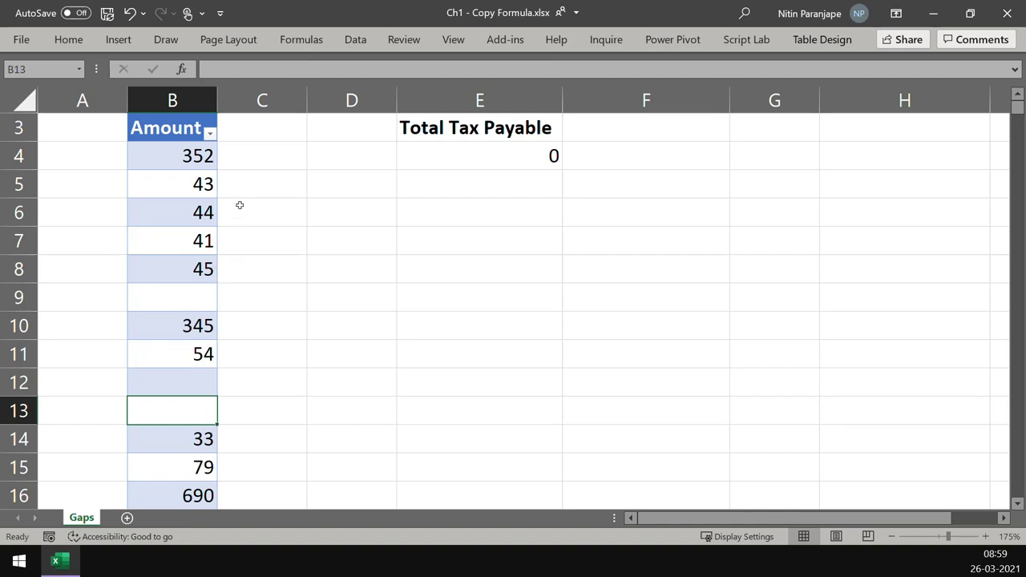
click(254, 159)
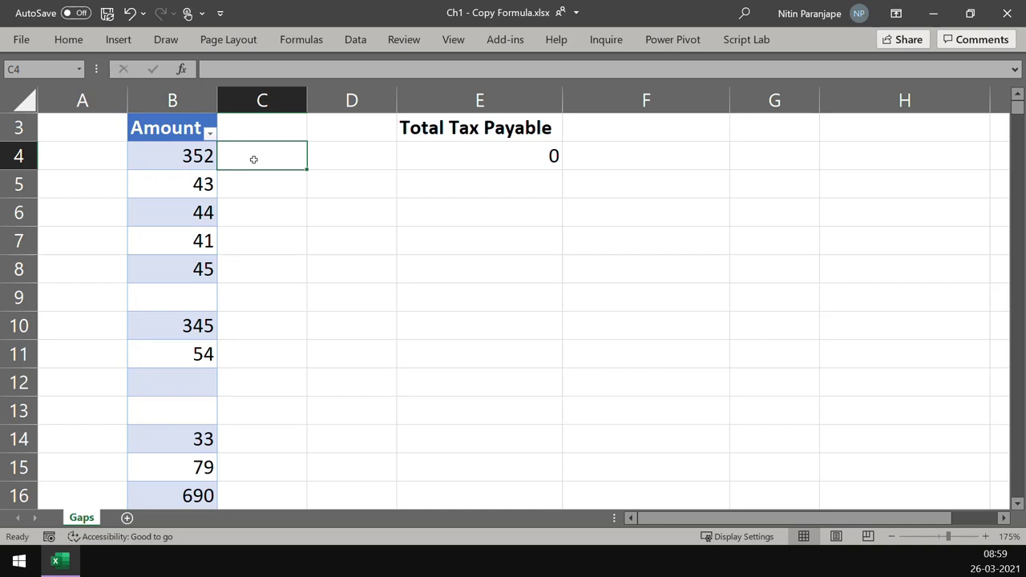
text(=)
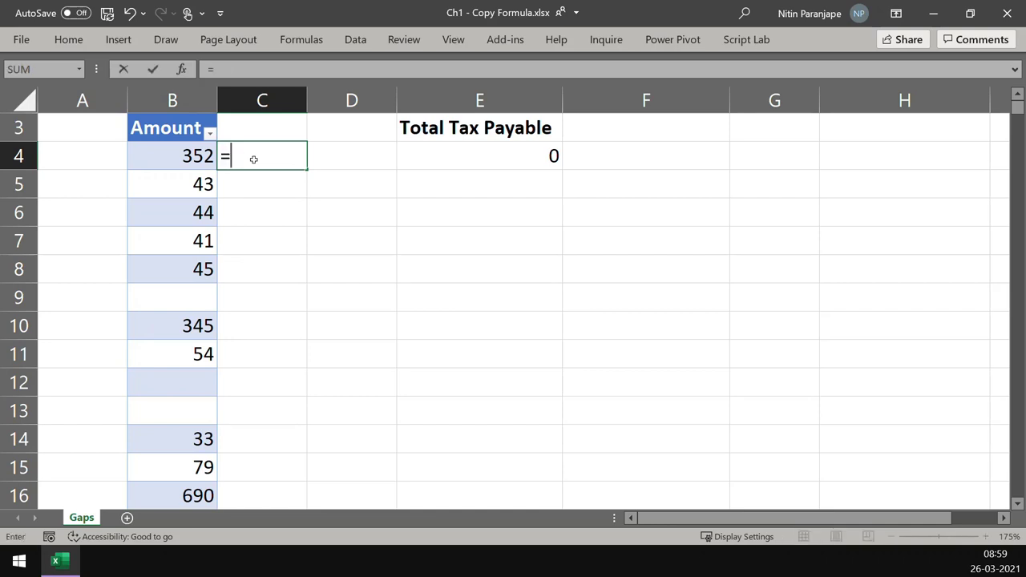
text(b)
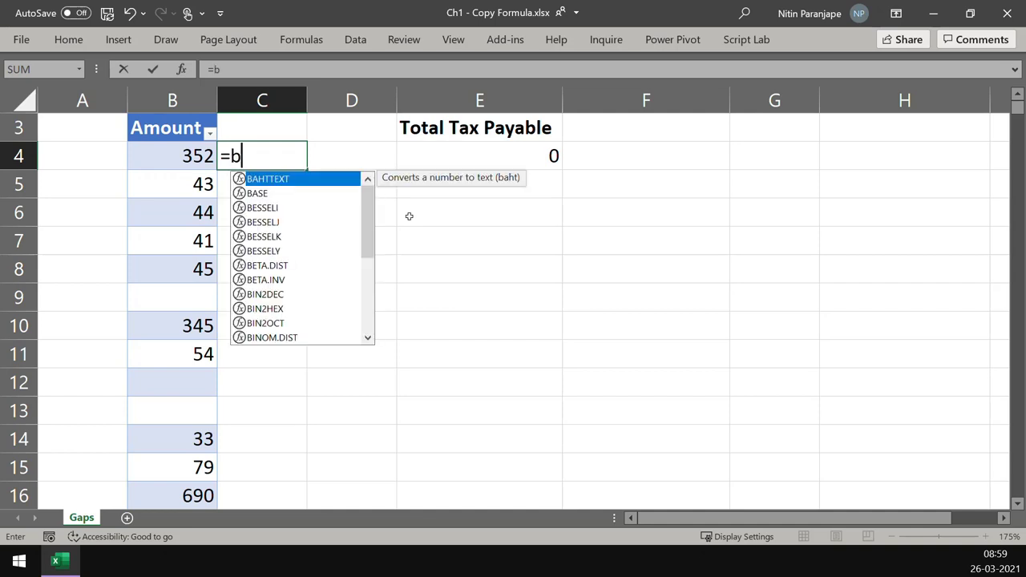
text(4*5)
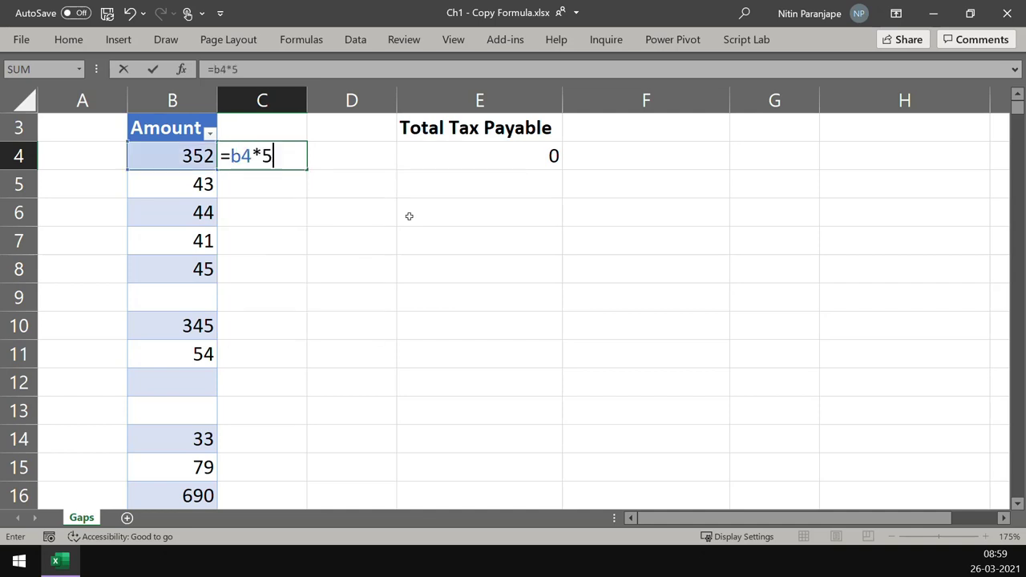
text(%)
Commit =B4*5% in C4 so Column1 auto-fills to row 5016, then check the last row
key(ctrl+Return)
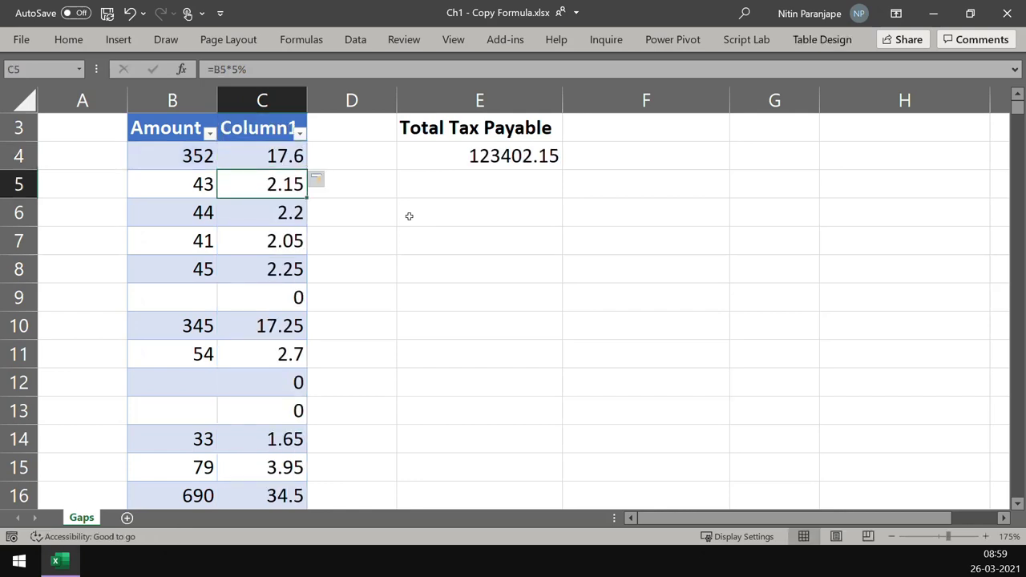
key(End)
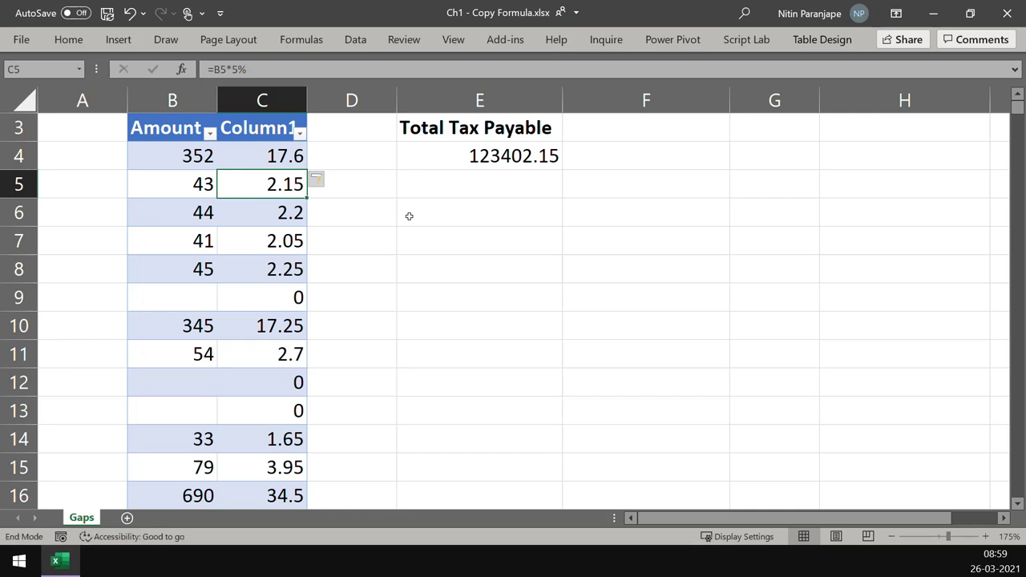
key(Down)
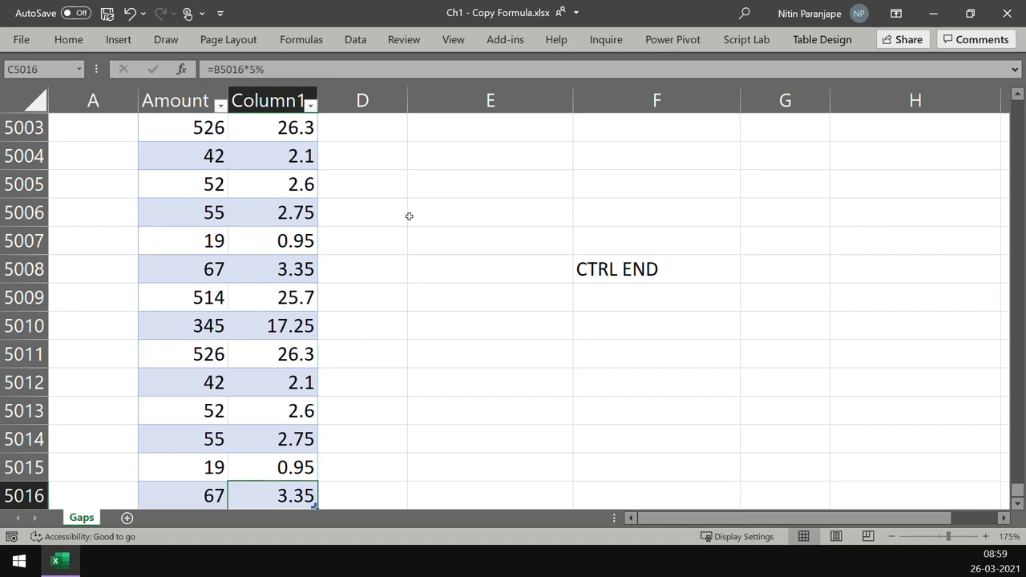
scroll(362, 269, down, 1)
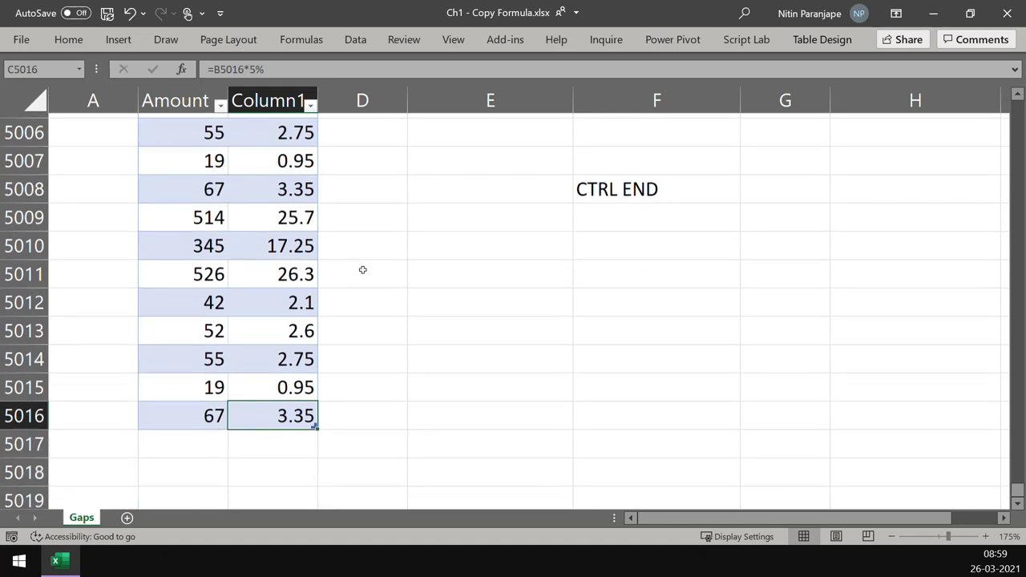
scroll(363, 269, down, 2)
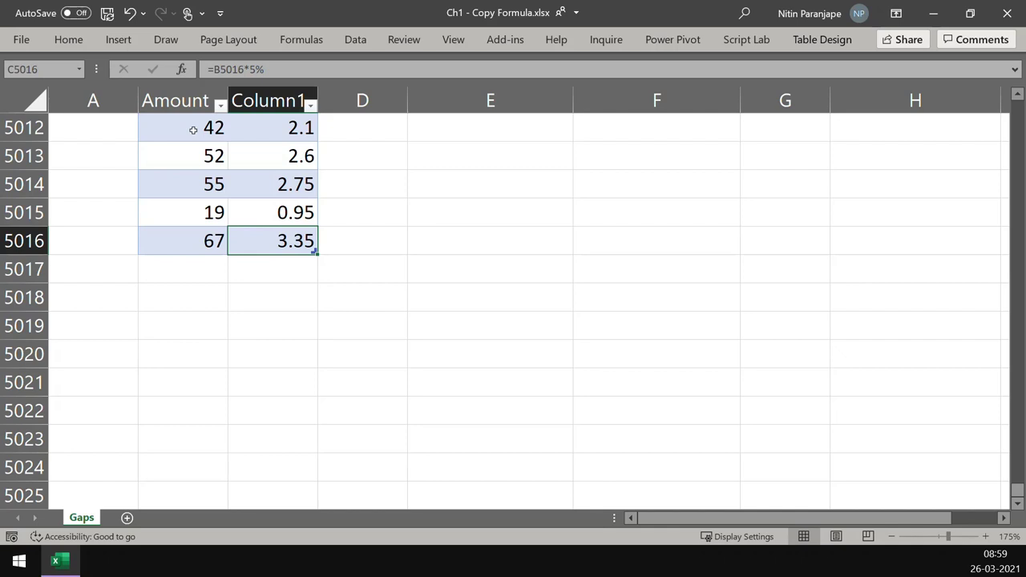
Copy amounts B5012:B5016 and paste them into B5017:B5021, just below the table
drag(193, 130, 178, 240)
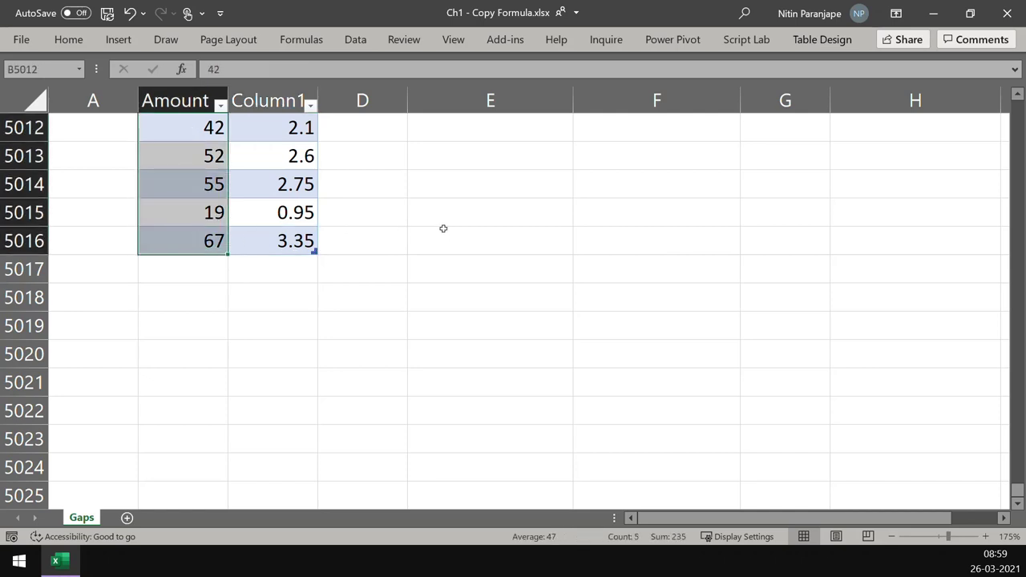
key(ctrl+c)
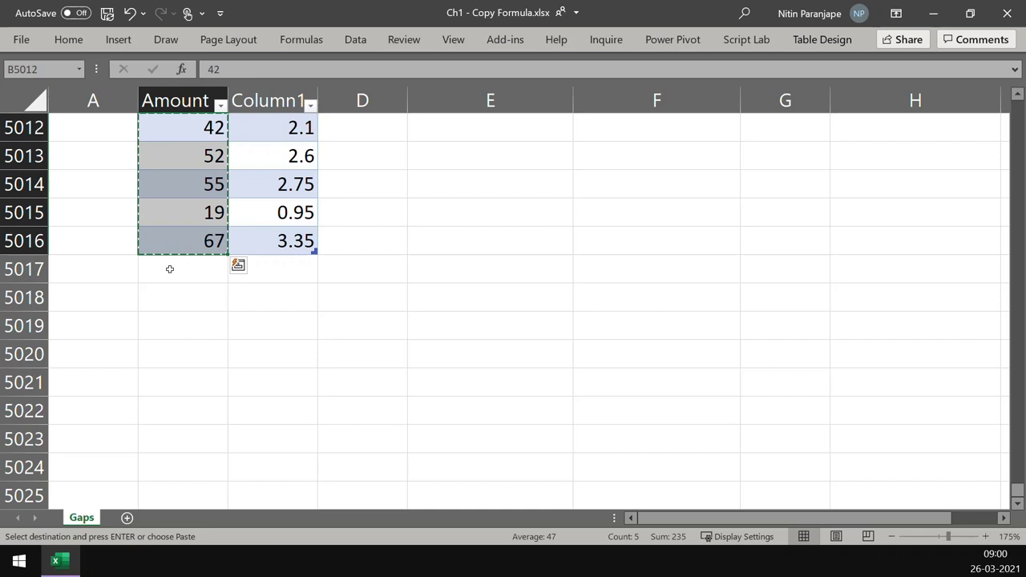
click(170, 269)
key(ctrl+v)
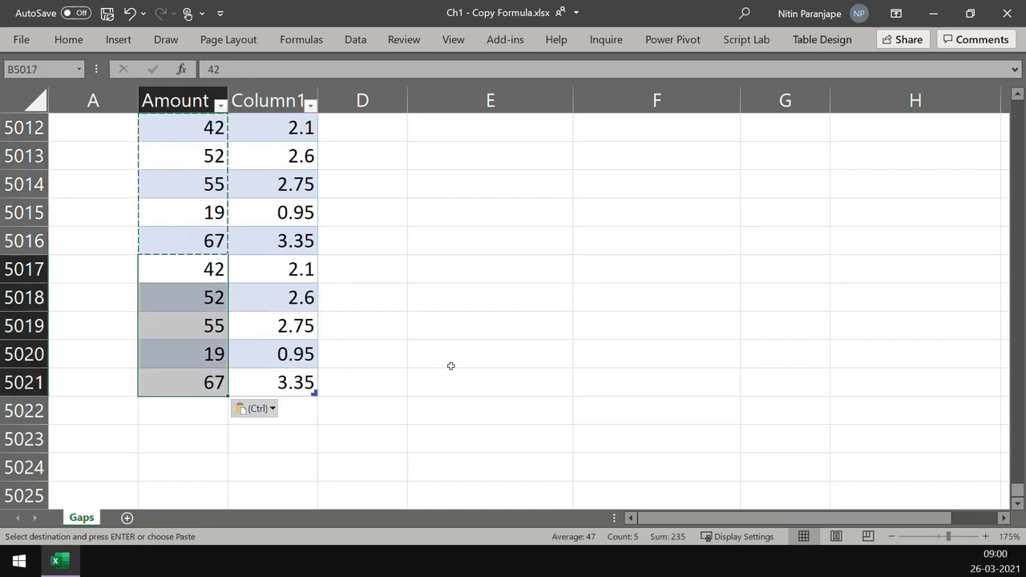
key(Escape)
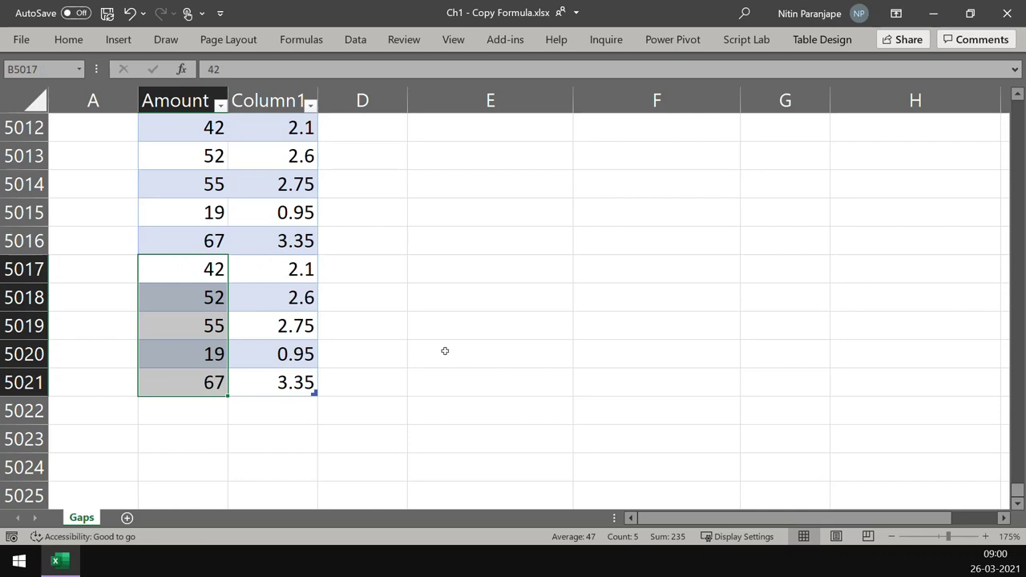